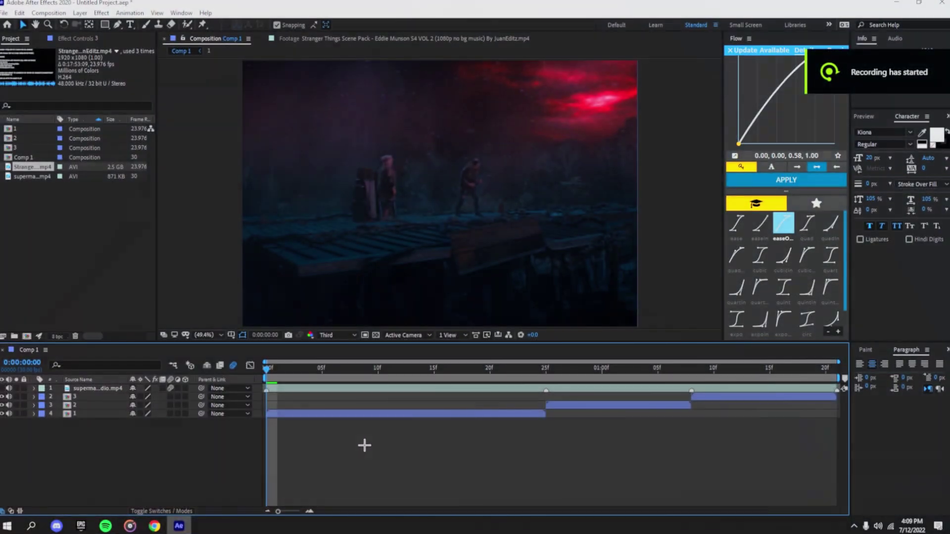
- Check Comp 1's composition settings and confirm the frame rate is 30 fps
{"action": "right_click", "coordinate": [26, 156]}
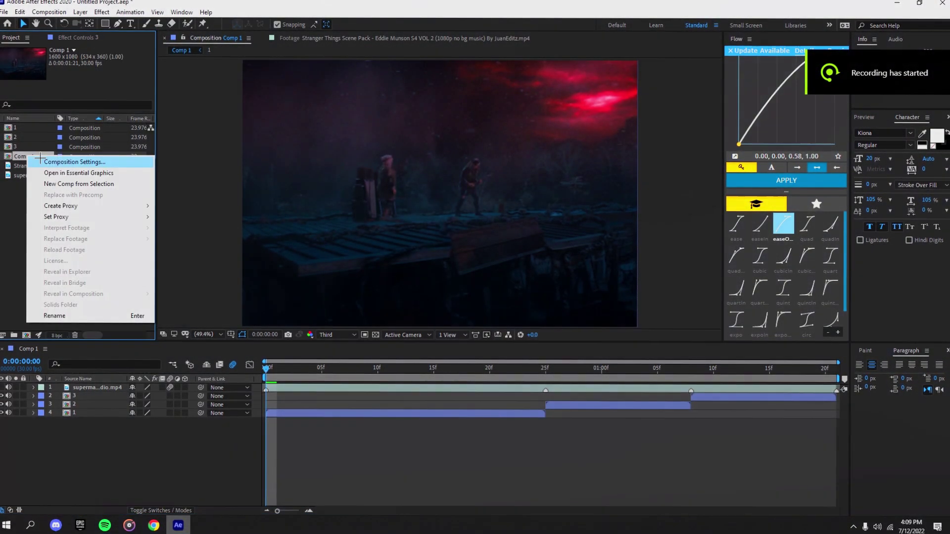
{"action": "left_click", "coordinate": [50, 161]}
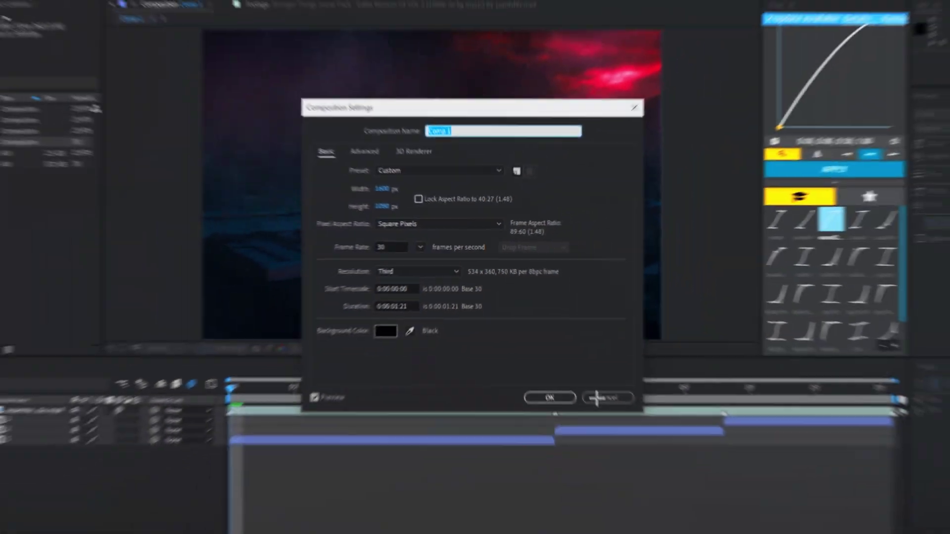
{"action": "left_click", "coordinate": [596, 508]}
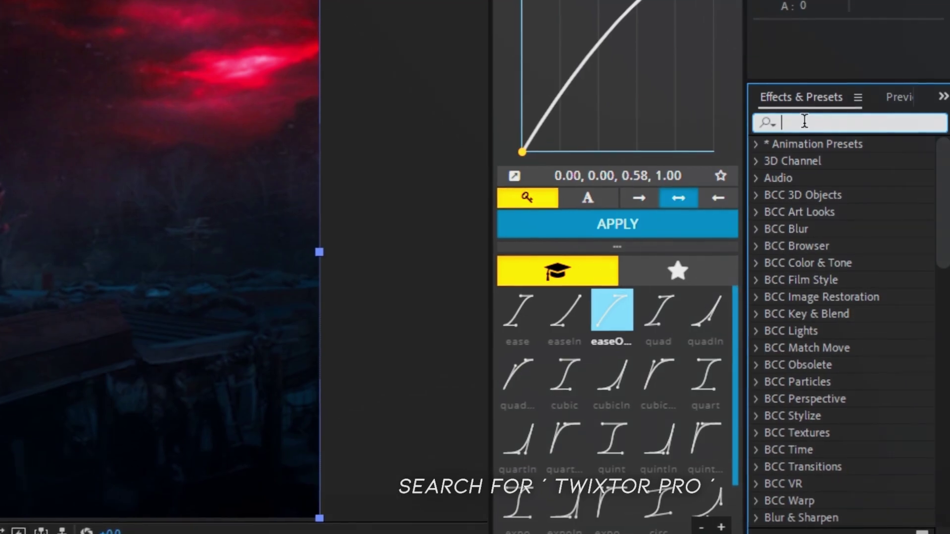
- Apply Twixtor Pro to layer 1 with In FPS is Out FPS off and input frame rate 23.976
{"action": "type", "text": "twix"}
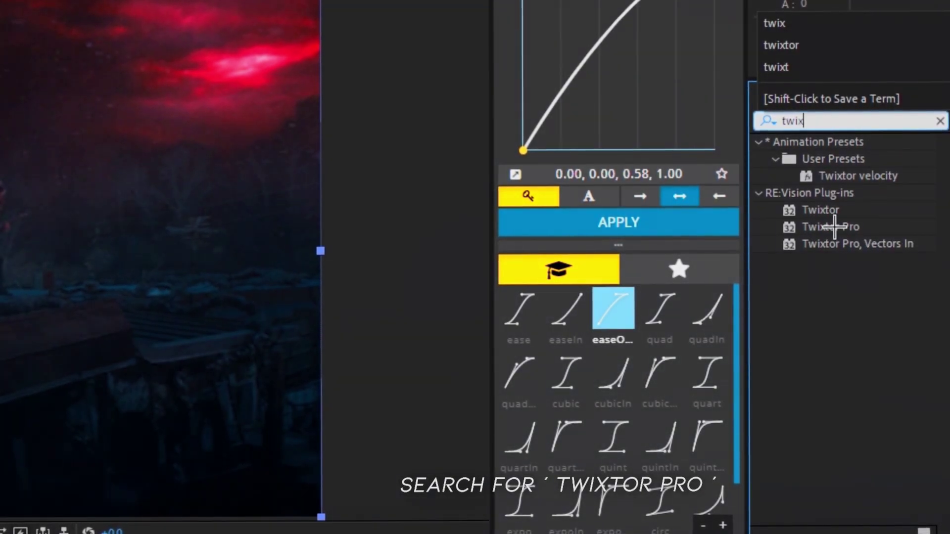
{"action": "left_click_drag", "start_coordinate": [831, 219], "coordinate": [342, 416]}
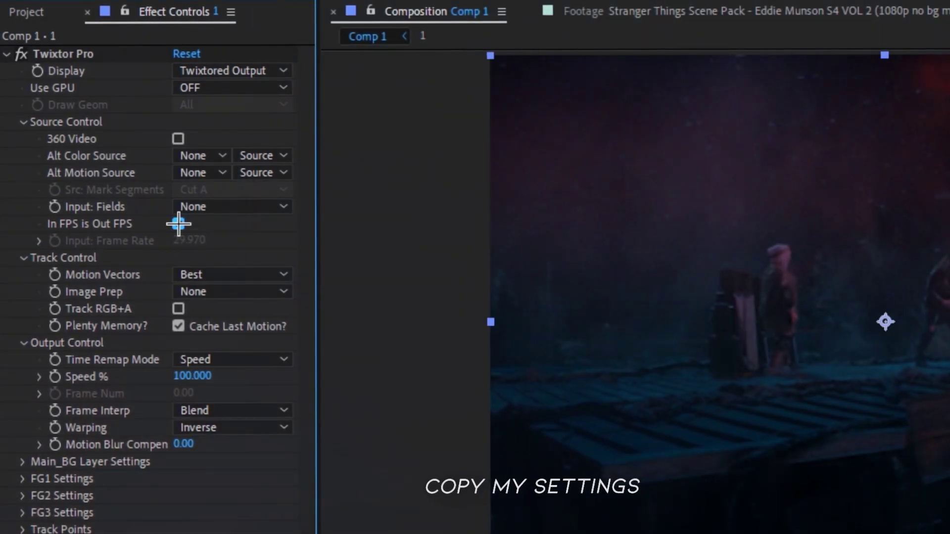
{"action": "left_click", "coordinate": [178, 224]}
{"action": "left_click", "coordinate": [191, 241]}
{"action": "type", "text": "976"}
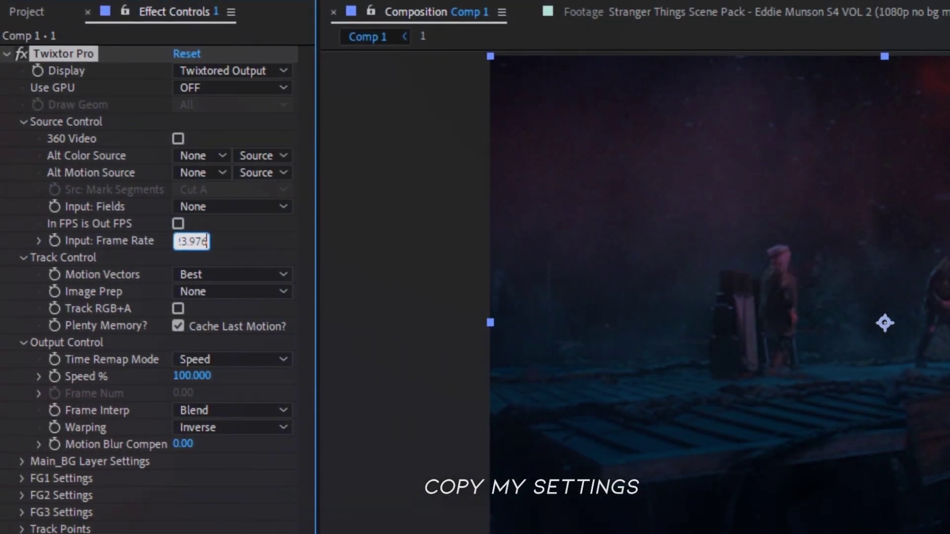
- Set Image Prep to Contrast/Edge Enhance, Frame Interp to Motion Weighted Blend, Warping to Inverse w/ Smart Blend
{"action": "left_click", "coordinate": [214, 293]}
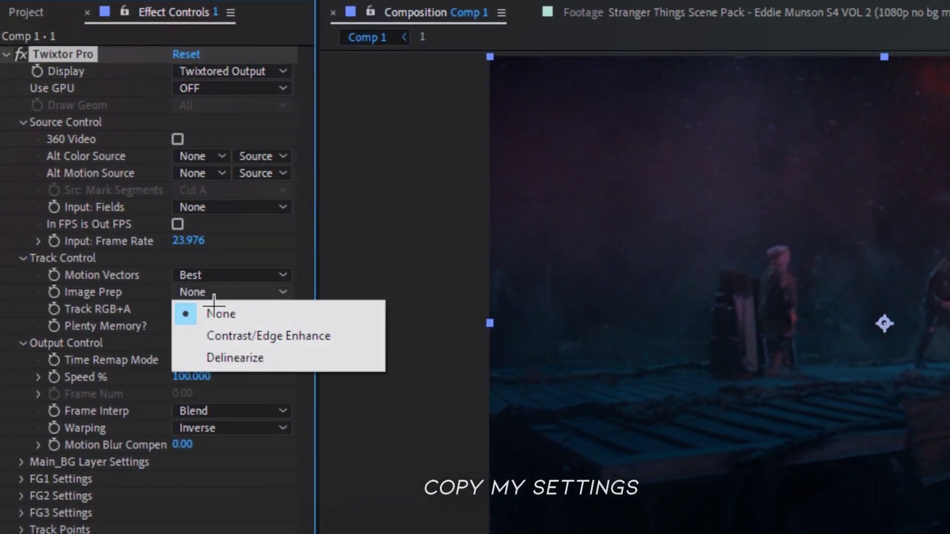
{"action": "left_click", "coordinate": [215, 336]}
{"action": "left_click", "coordinate": [207, 410]}
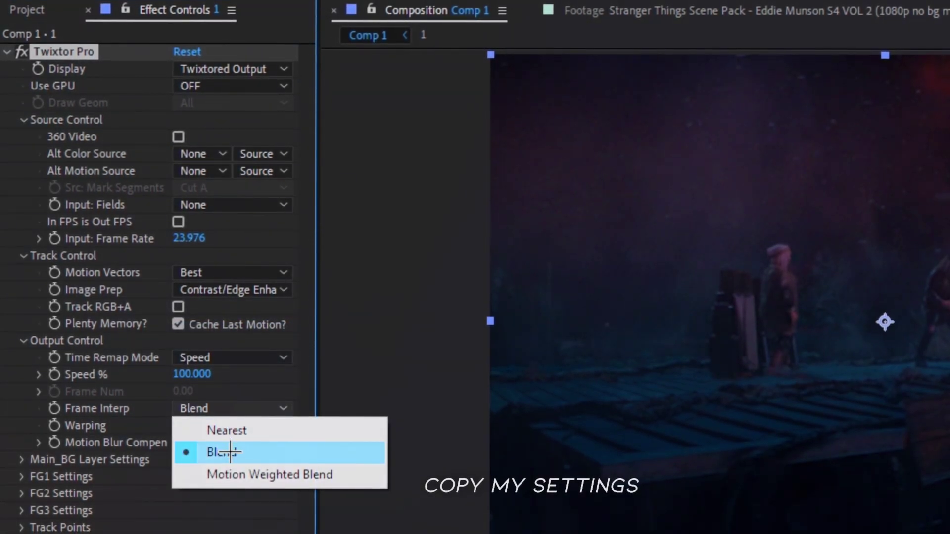
{"action": "left_click", "coordinate": [213, 473]}
{"action": "left_click", "coordinate": [230, 426]}
{"action": "left_click", "coordinate": [248, 470]}
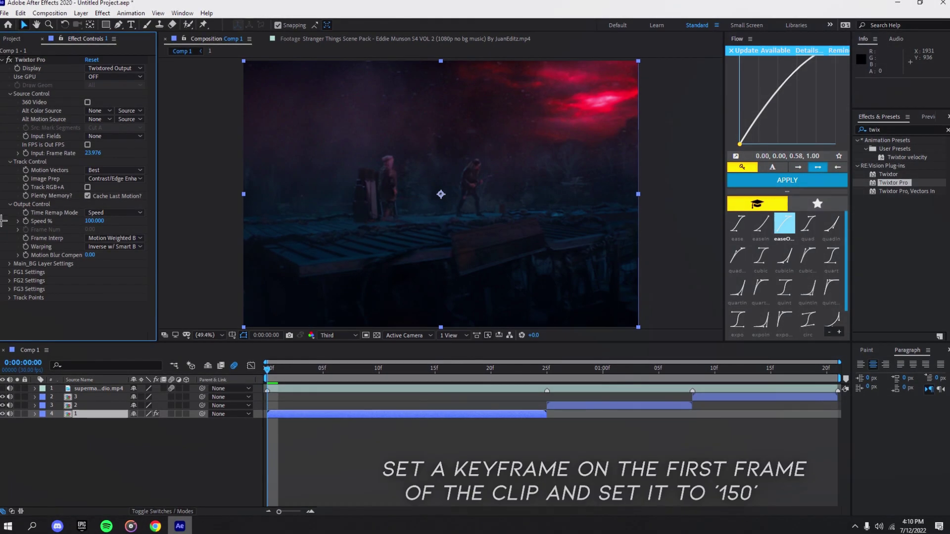
- Keyframe Speed % at 150, 70 and 150 on frames 0, 1 and 2, then select all three
{"action": "left_click", "coordinate": [25, 221]}
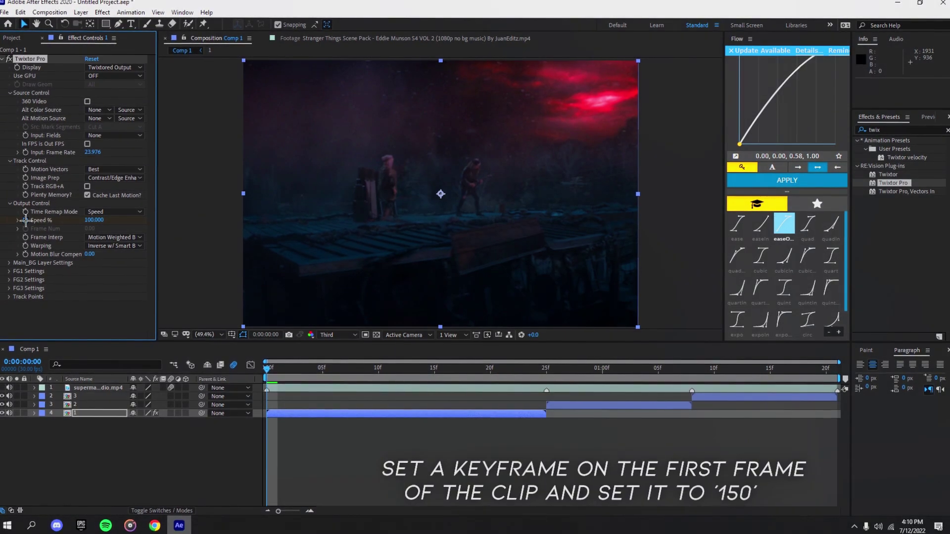
{"action": "type", "text": "150"}
{"action": "key", "text": "Return"}
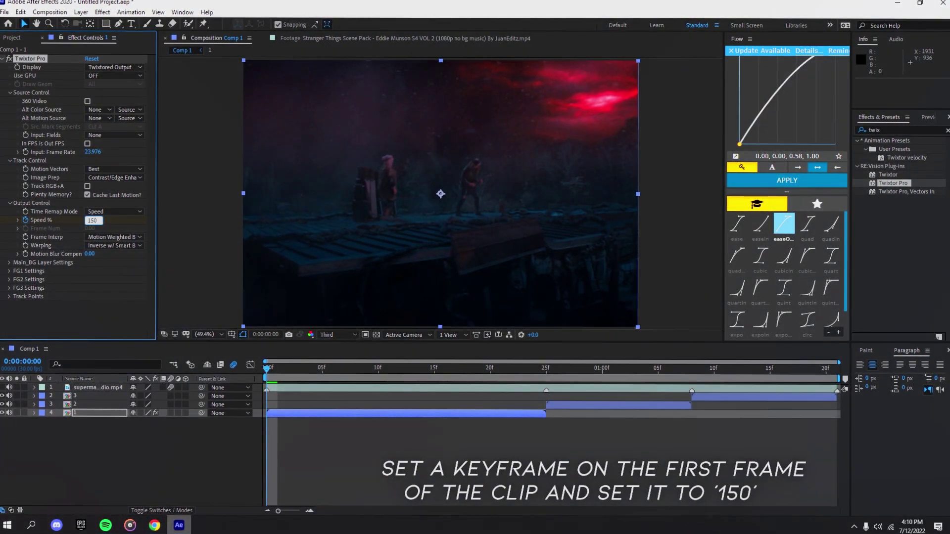
{"action": "key", "text": "Page_Down"}
{"action": "left_click", "coordinate": [93, 221]}
{"action": "type", "text": "70"}
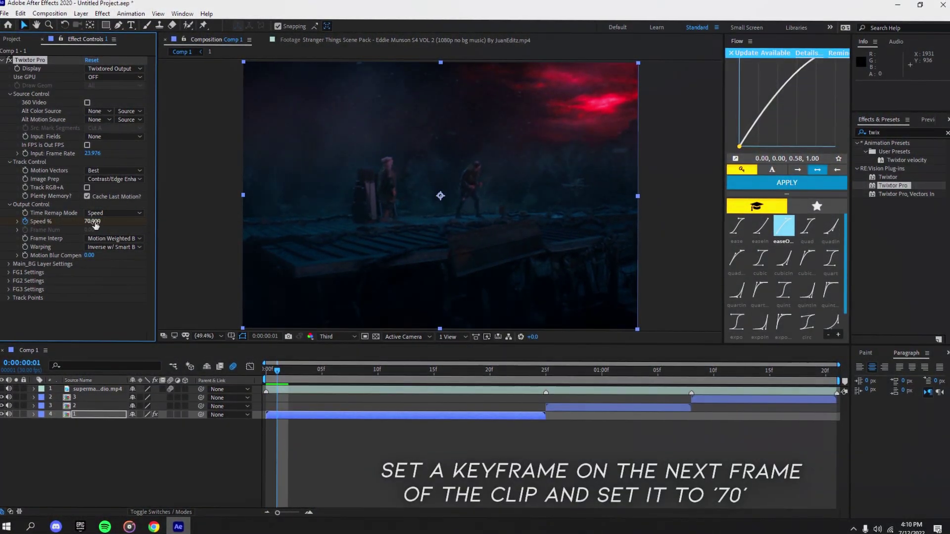
{"action": "key", "text": "Return"}
{"action": "key", "text": "Page_Down"}
{"action": "left_click", "coordinate": [92, 222]}
{"action": "type", "text": "15"}
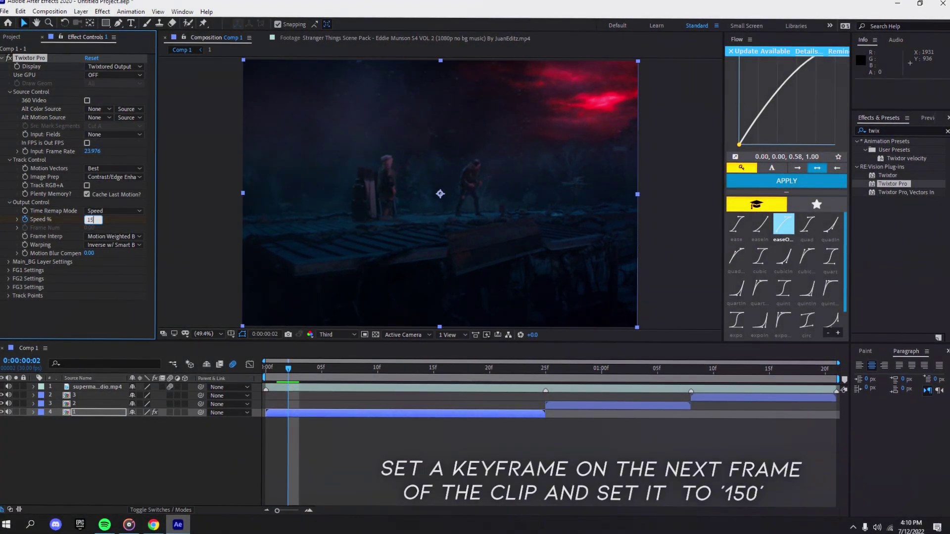
{"action": "type", "text": "u"}
{"action": "left_click_drag", "start_coordinate": [302, 427], "coordinate": [256, 435]}
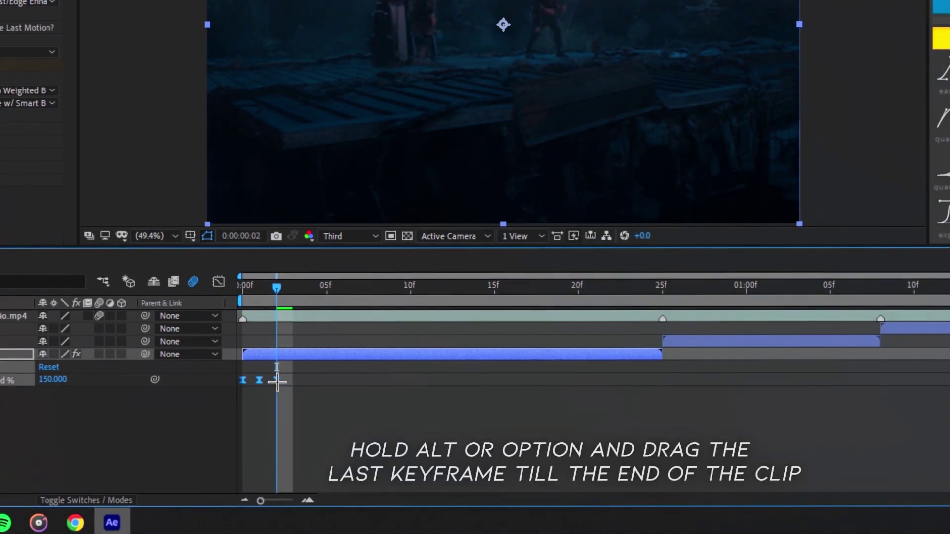
- Stretch the Speed keyframes to 25f and steepen both ends of the speed graph's Bezier handles
{"action": "left_click_drag", "start_coordinate": [276, 380], "coordinate": [660, 380], "text": "alt"}
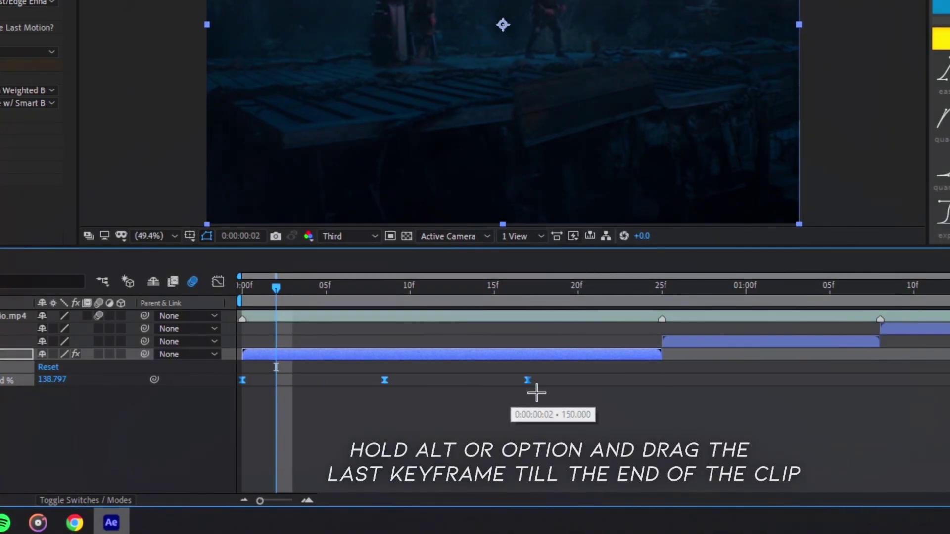
{"action": "left_click", "coordinate": [217, 281]}
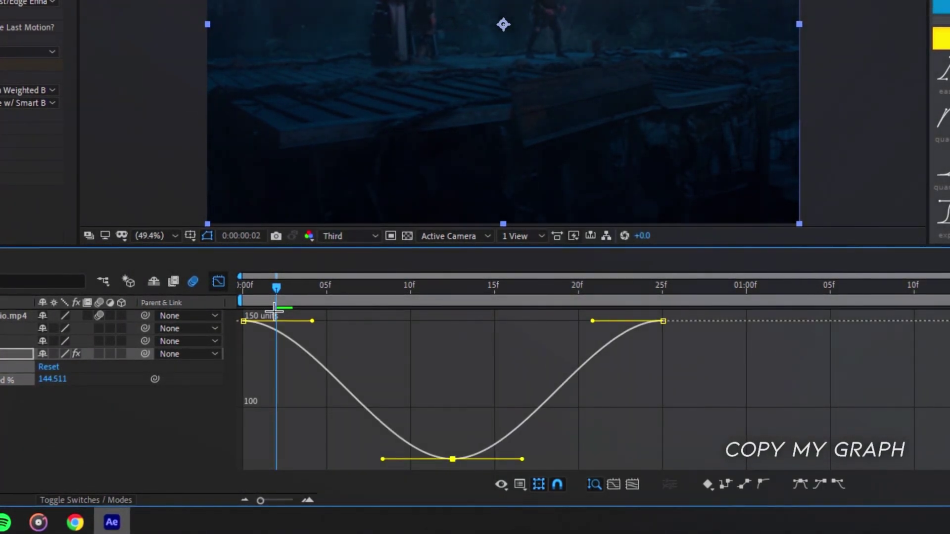
{"action": "left_click_drag", "start_coordinate": [311, 322], "coordinate": [245, 321]}
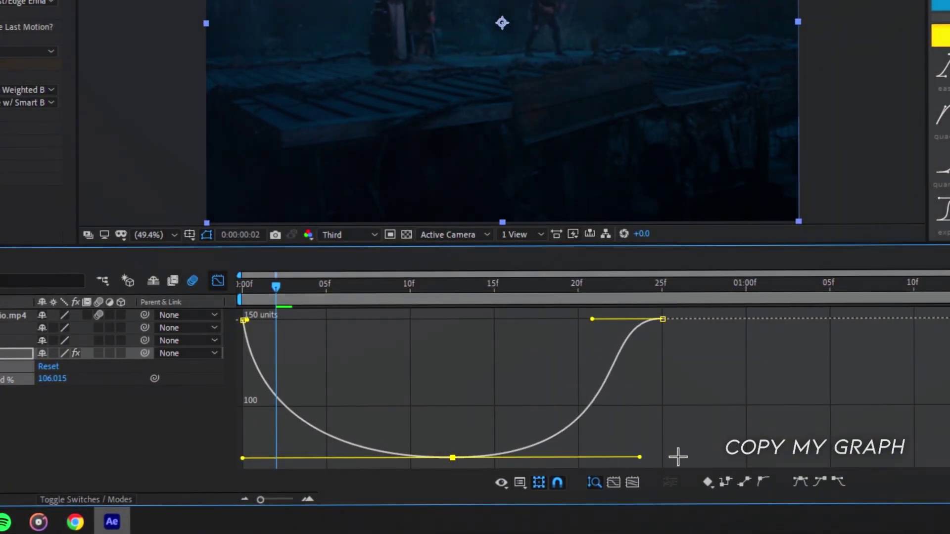
{"action": "left_click_drag", "start_coordinate": [592, 319], "coordinate": [656, 322]}
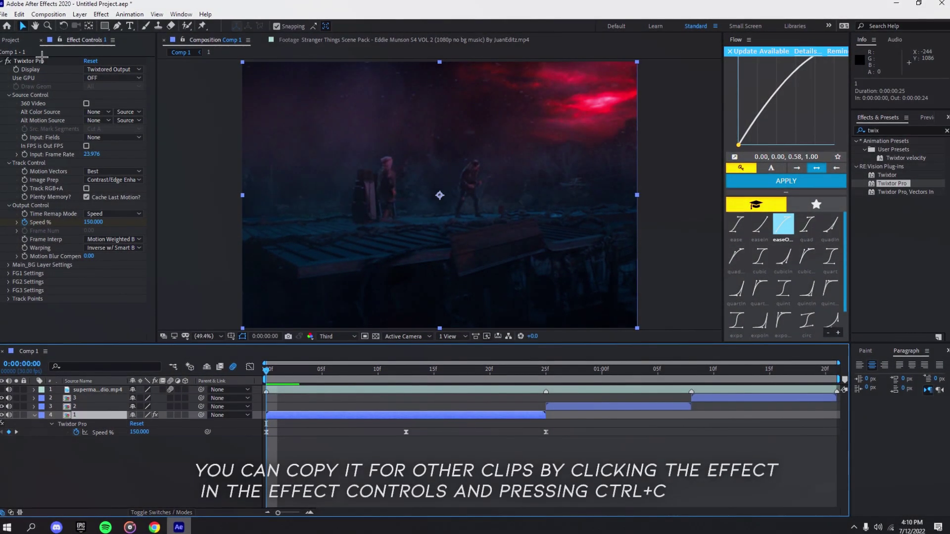
- Copy Twixtor Pro with its Speed keyframes and paste it onto clip 2 at its start
{"action": "key", "text": "ctrl+c"}
{"action": "left_click", "coordinate": [618, 406]}
{"action": "key", "text": "i"}
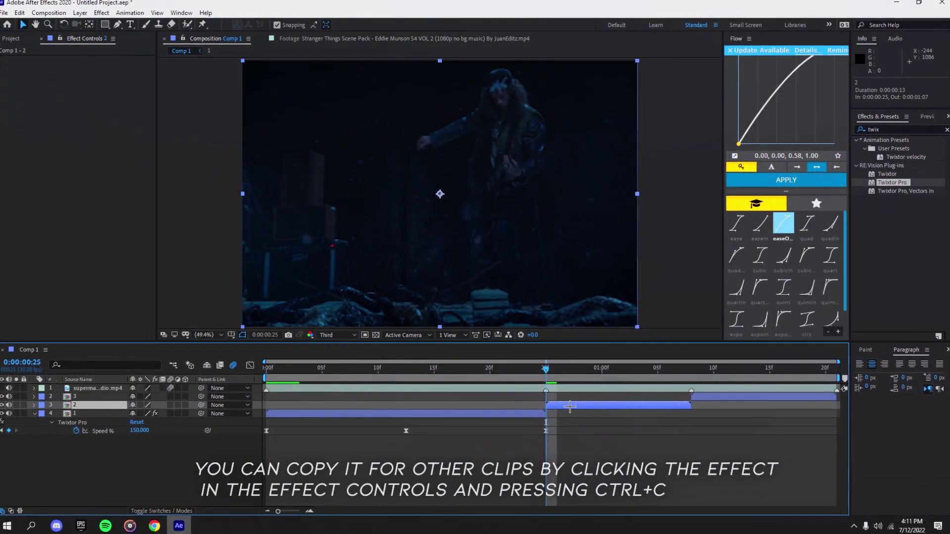
{"action": "key", "text": "ctrl+v"}
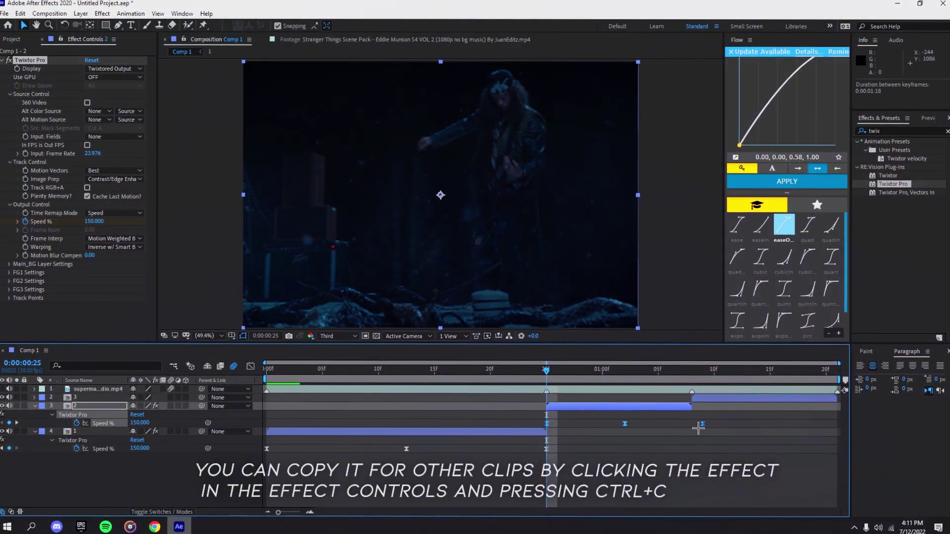
- Paste Twixtor Pro onto clip 3 and stretch its last Speed keyframe to the clip end
{"action": "left_click", "coordinate": [713, 397]}
{"action": "key", "text": "ctrl+v"}
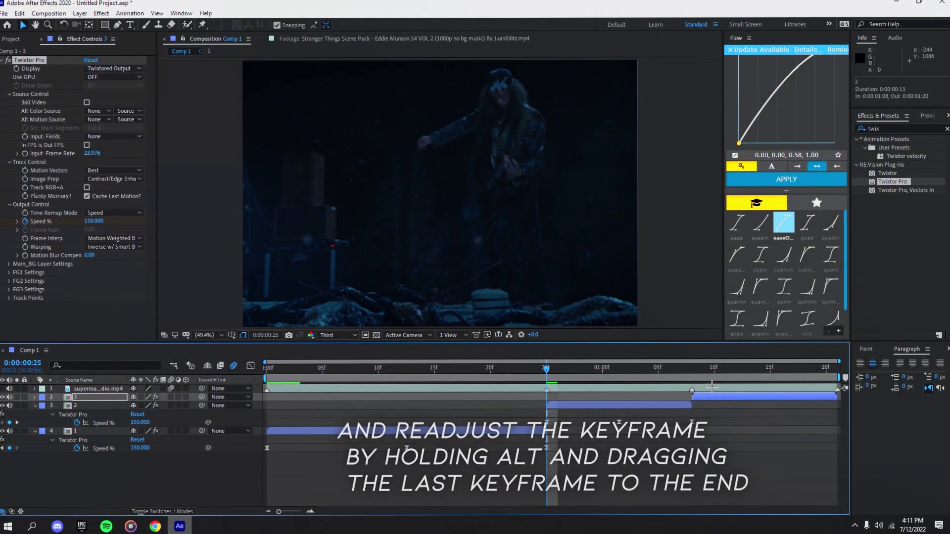
{"action": "key", "text": "u"}
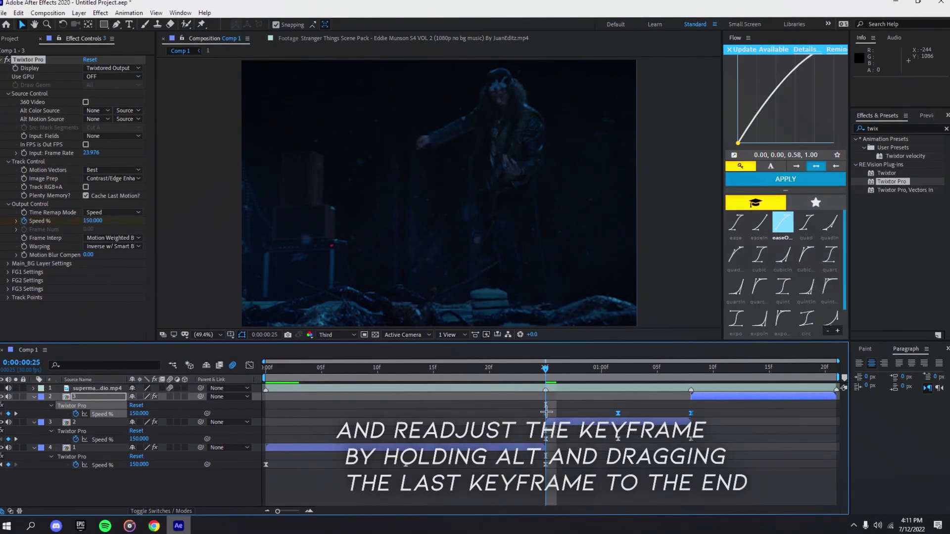
{"action": "left_click_drag", "start_coordinate": [695, 413], "coordinate": [692, 414]}
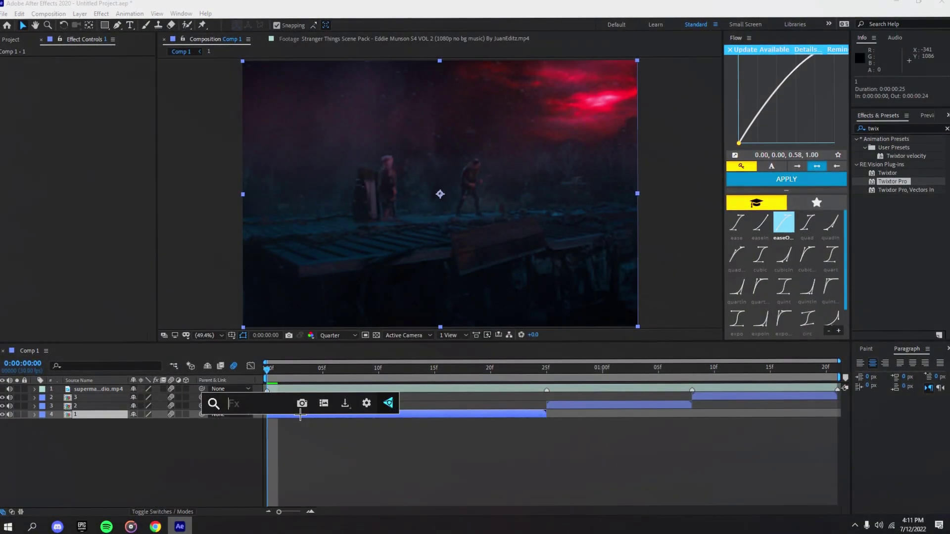
- Apply Twixtor Pro to layer 1 with Contrast/Edge Enhance, Motion Weighted Blend and Inverse w/ Smart Blend
{"action": "type", "text": "tw"}
{"action": "left_click", "coordinate": [255, 448]}
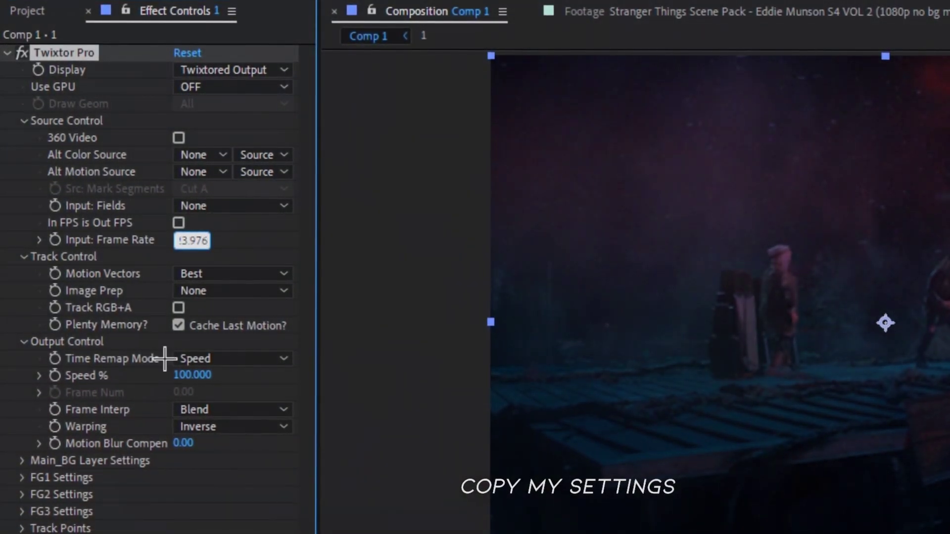
{"action": "left_click", "coordinate": [213, 291]}
{"action": "left_click", "coordinate": [212, 334]}
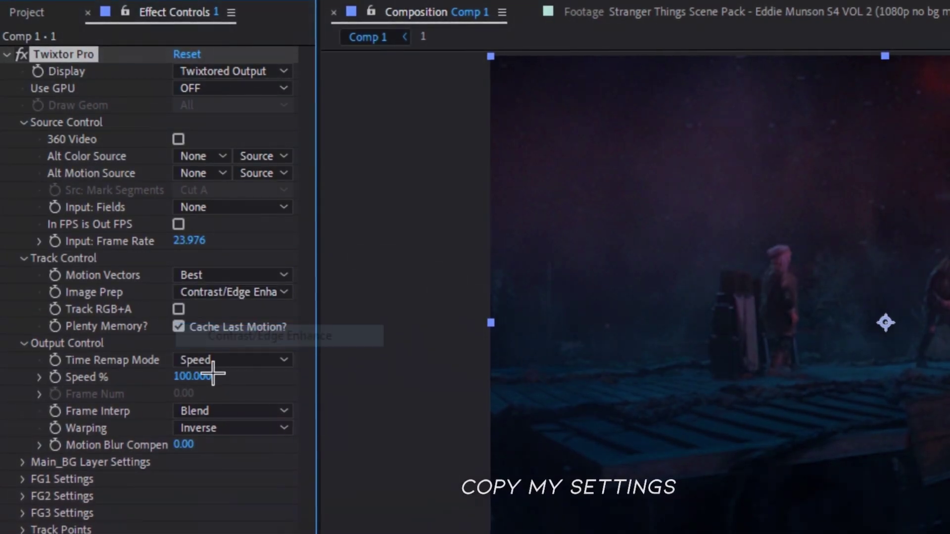
{"action": "left_click", "coordinate": [209, 413]}
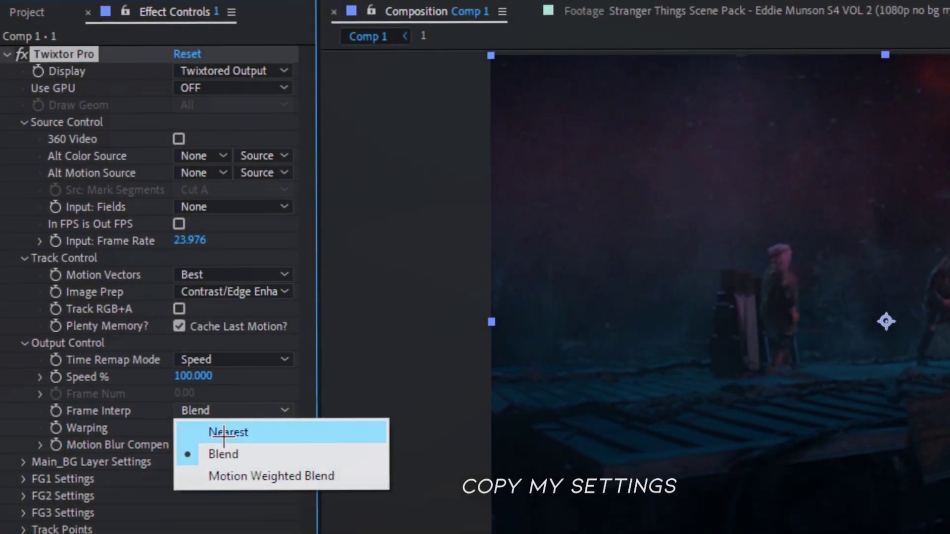
{"action": "left_click", "coordinate": [221, 474]}
{"action": "left_click", "coordinate": [233, 427]}
{"action": "left_click", "coordinate": [248, 470]}
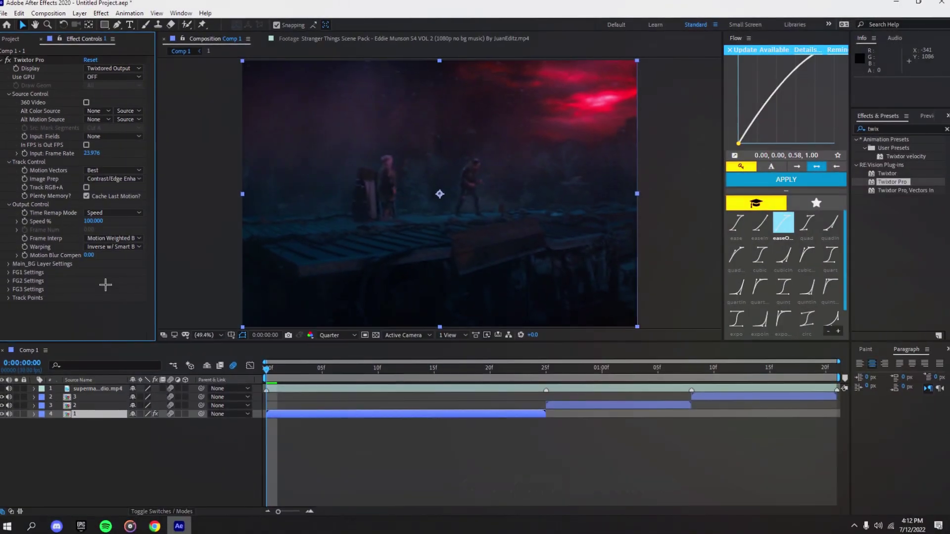
- Keyframe the bottom clip's Speed % at 200, 40 and 200 on frames 0, 1 and 2
{"action": "left_click", "coordinate": [24, 221]}
{"action": "left_click", "coordinate": [89, 221]}
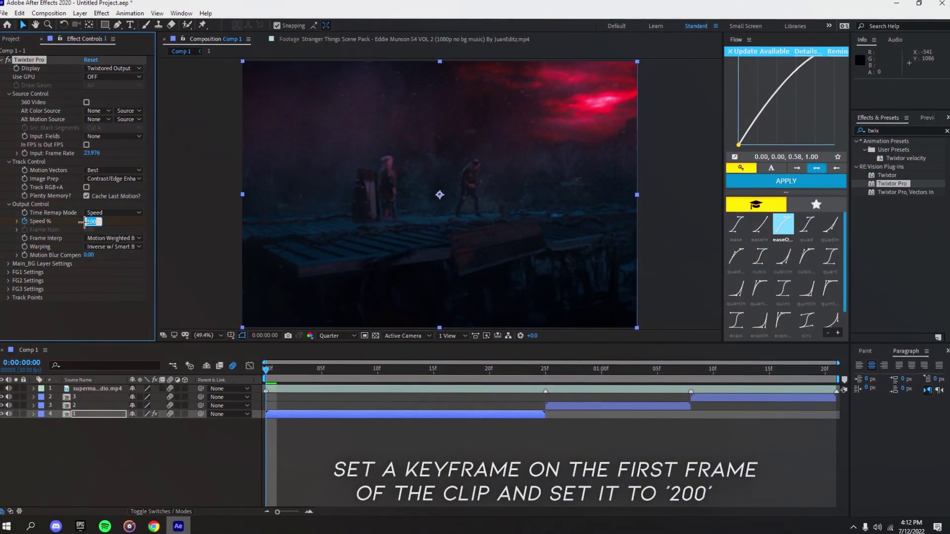
{"action": "type", "text": "200"}
{"action": "key", "text": "Return"}
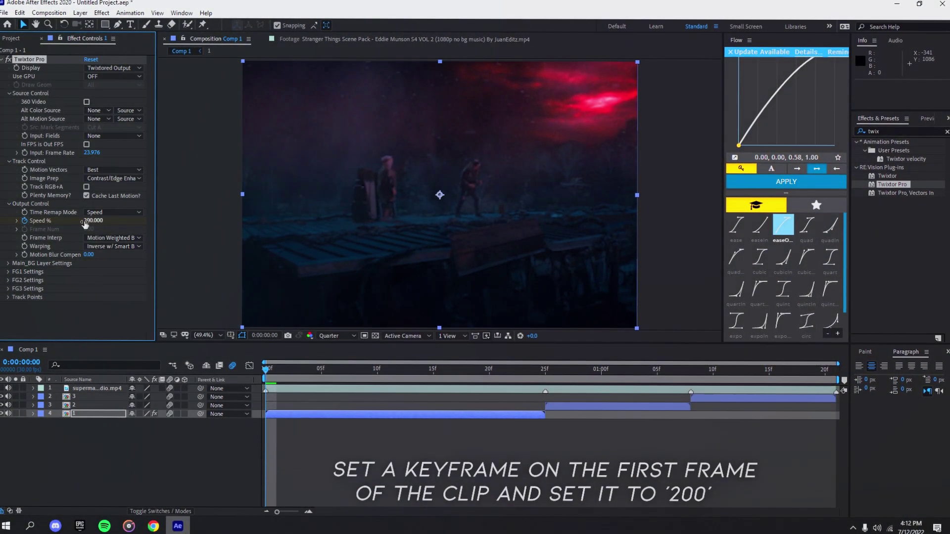
{"action": "key", "text": "Page_Down"}
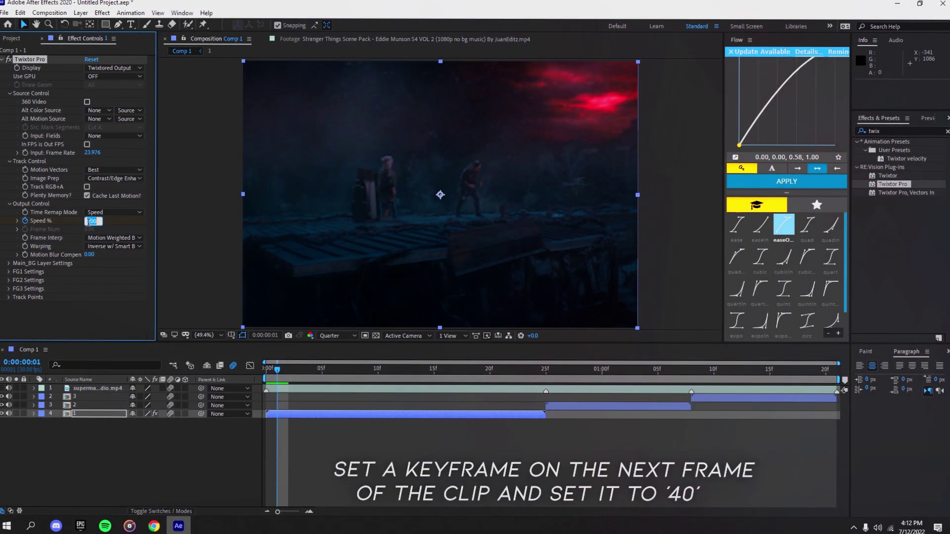
{"action": "type", "text": "40"}
{"action": "key", "text": "Return"}
{"action": "key", "text": "Page_Down"}
{"action": "left_click", "coordinate": [89, 223]}
{"action": "type", "text": "2"}
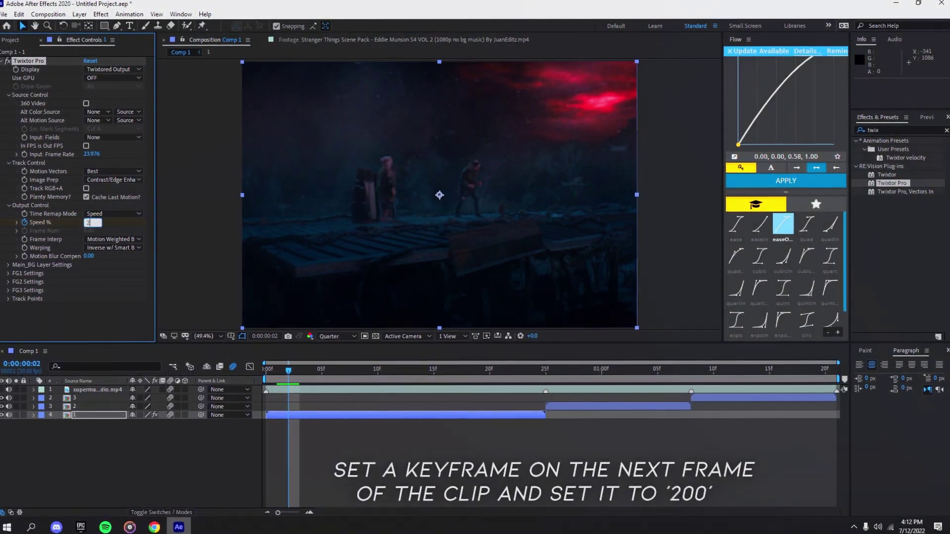
{"action": "type", "text": "00.000"}
{"action": "key", "text": "Return"}
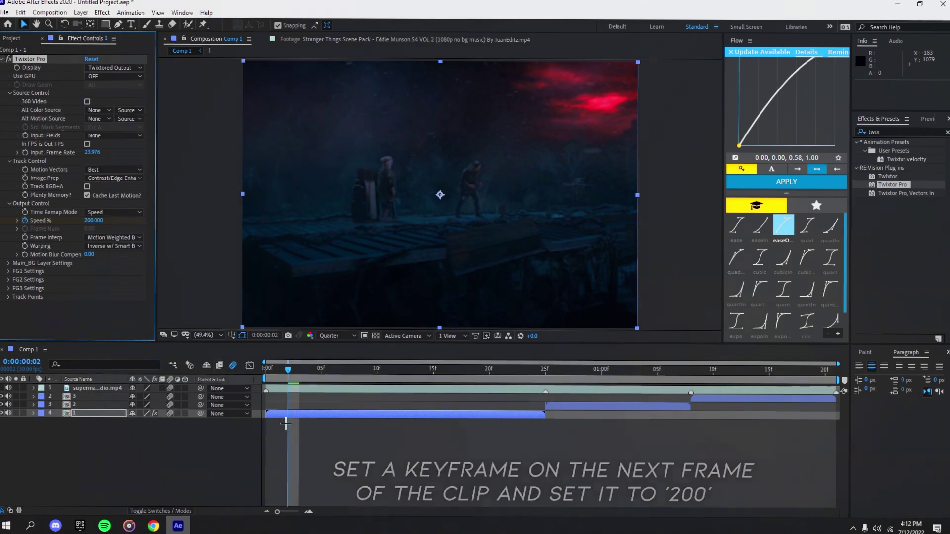
- Select the 200-40-200 Speed keyframes and stretch the last one out to 25f
{"action": "key", "text": "u"}
{"action": "left_click_drag", "start_coordinate": [309, 439], "coordinate": [268, 428]}
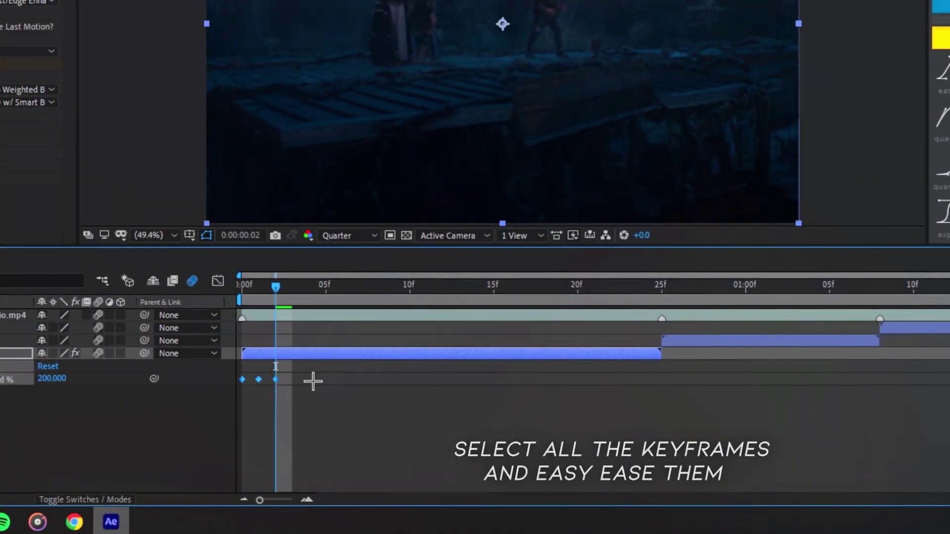
{"action": "left_click_drag", "start_coordinate": [303, 375], "coordinate": [233, 379]}
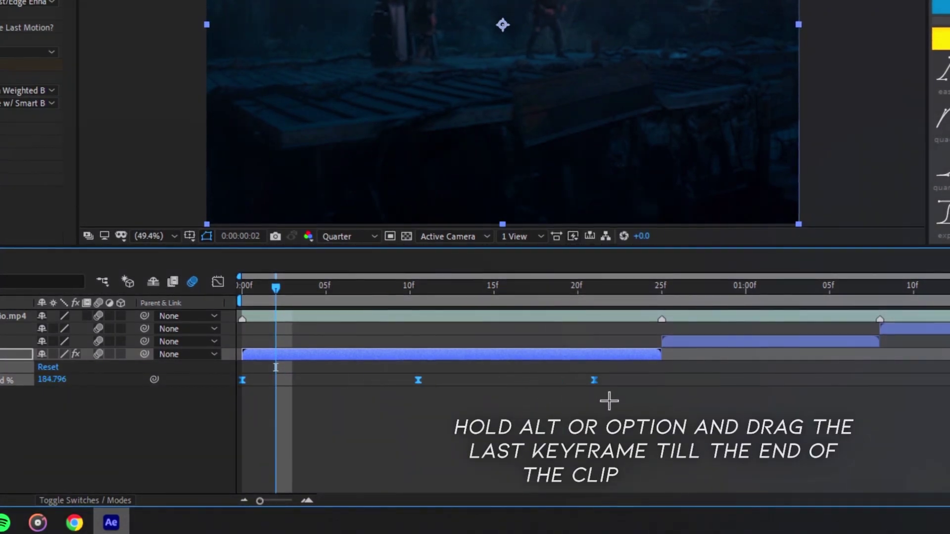
{"action": "left_click_drag", "start_coordinate": [594, 379], "coordinate": [662, 380]}
- In the Graph Editor, reshape the Bezier handles into a steep drop from 200 easing into the low point
{"action": "left_click", "coordinate": [218, 281]}
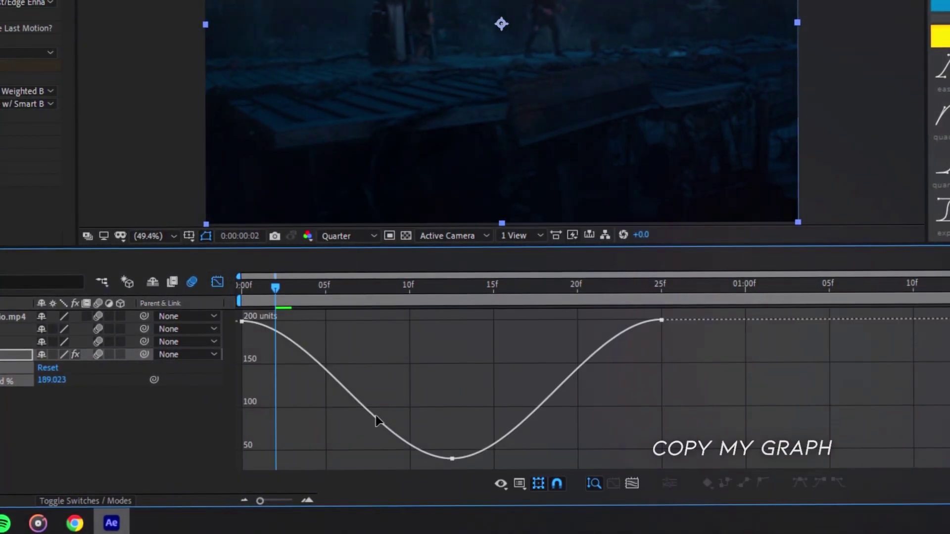
{"action": "left_click", "coordinate": [375, 416]}
{"action": "left_click_drag", "start_coordinate": [310, 322], "coordinate": [247, 322]}
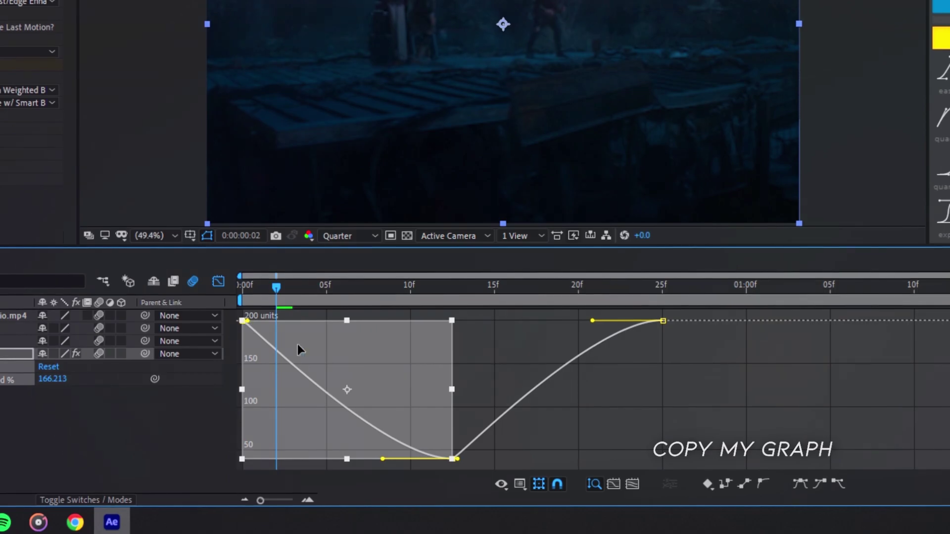
{"action": "left_click", "coordinate": [454, 462]}
{"action": "left_click_drag", "start_coordinate": [381, 459], "coordinate": [241, 457]}
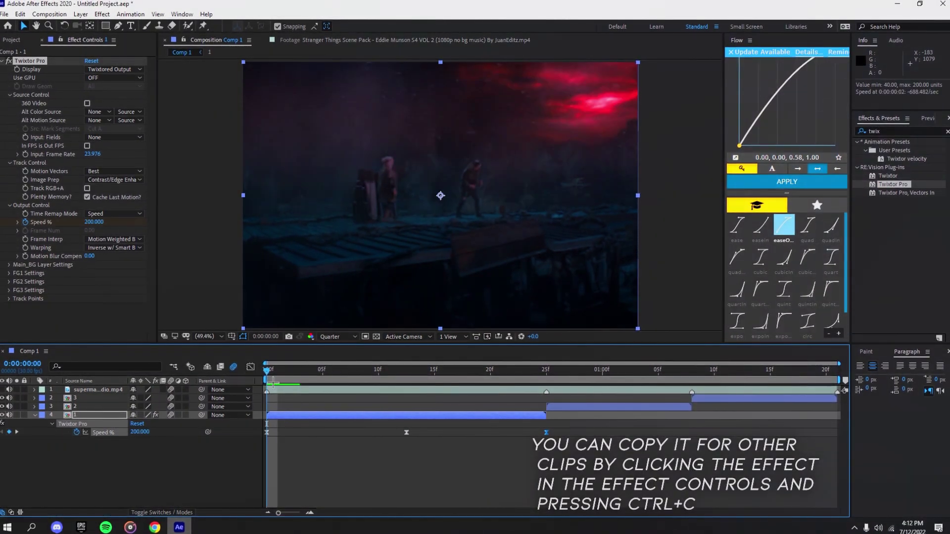
- Copy Twixtor Pro's 200-40-200 speed ramp onto clip 2 and select its pasted Speed keyframes
{"action": "left_click", "coordinate": [35, 415]}
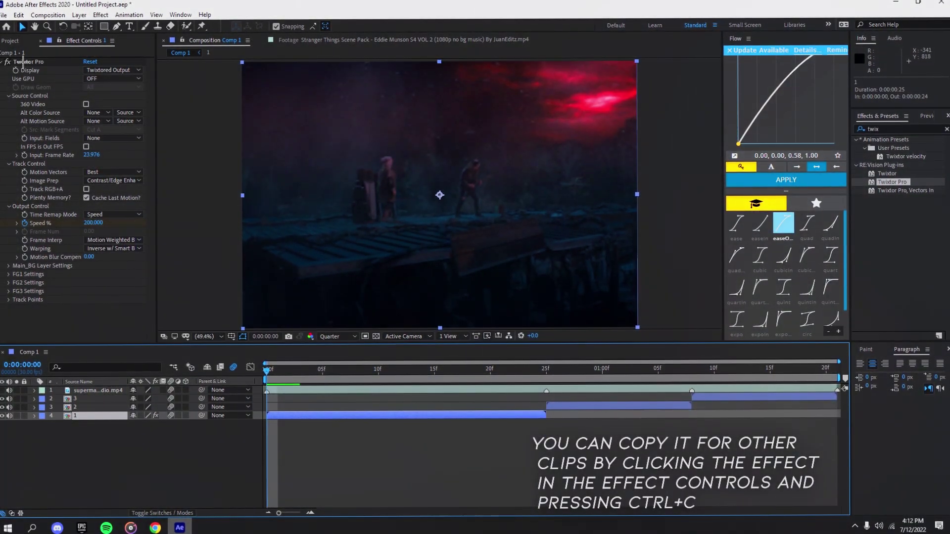
{"action": "left_click", "coordinate": [546, 406]}
{"action": "left_click", "coordinate": [546, 371]}
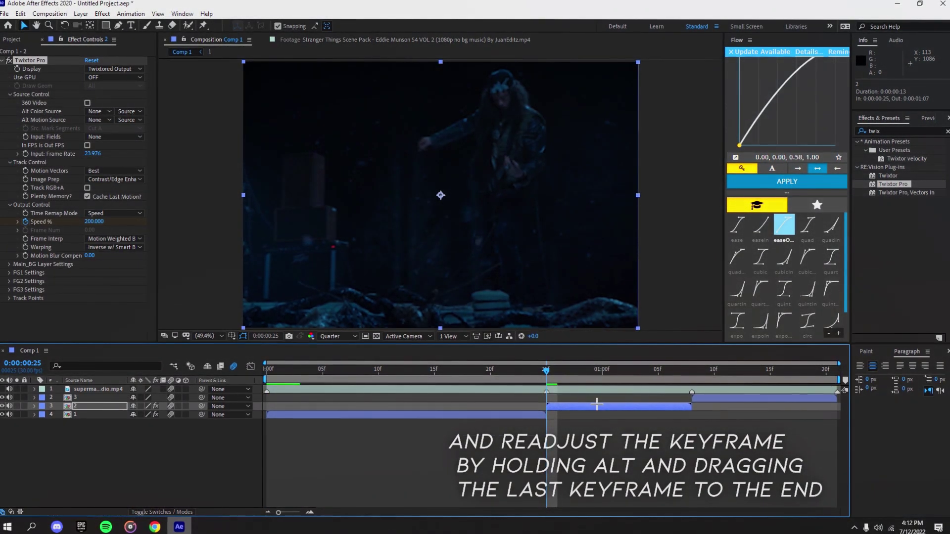
{"action": "key", "text": "u"}
{"action": "left_click_drag", "start_coordinate": [593, 415], "coordinate": [835, 429]}
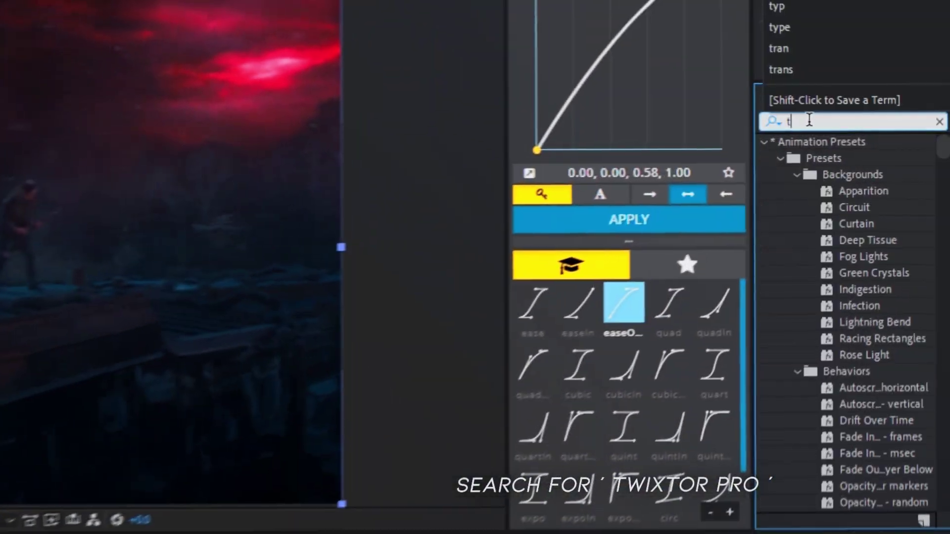
- Find Twixtor Pro via a 'twix' search and apply it to the bottom clip
{"action": "type", "text": "twix"}
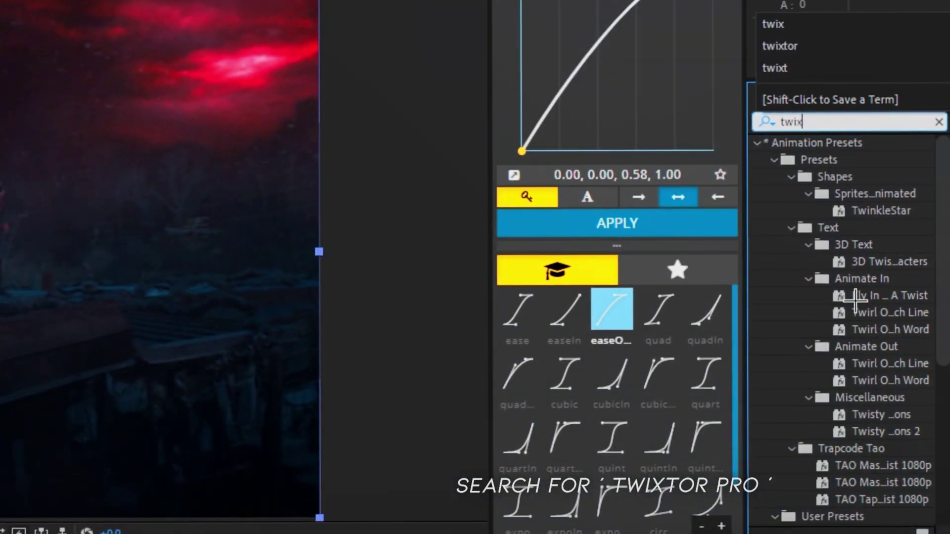
{"action": "left_click", "coordinate": [844, 227]}
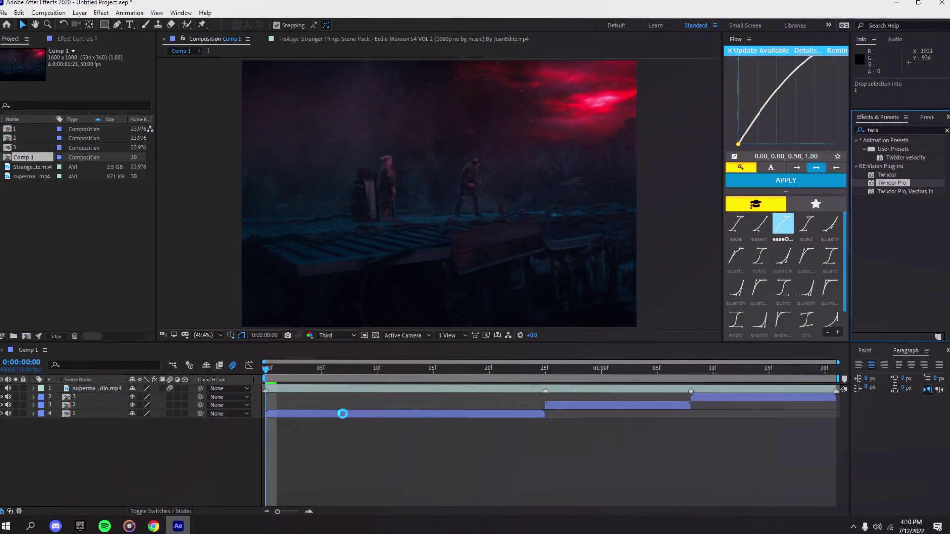
{"action": "left_click", "coordinate": [342, 413]}
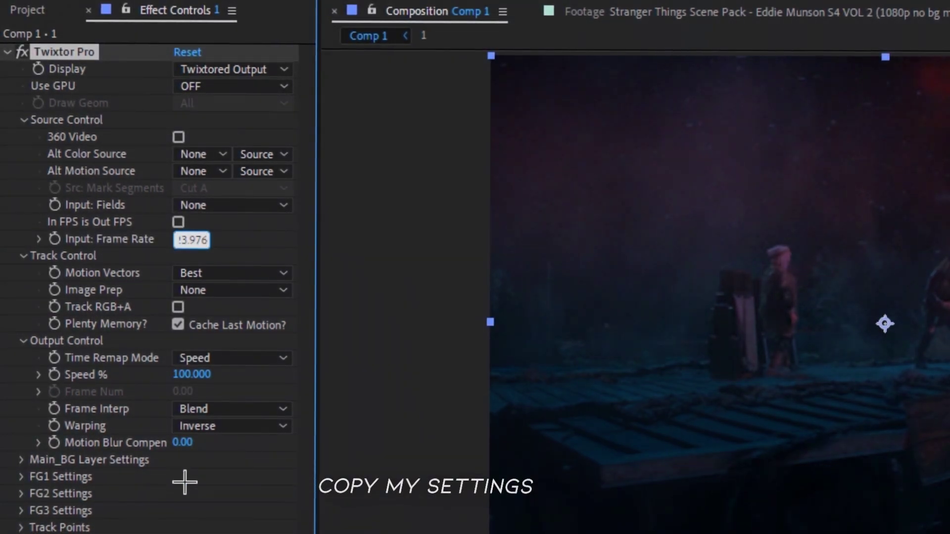
- Set Contrast/Edge Enhance, Motion Weighted Blend and Inverse w/ Smart Blend, then keyframe Speed % at 300 on frame 0
{"action": "left_click", "coordinate": [214, 291]}
{"action": "left_click", "coordinate": [215, 336]}
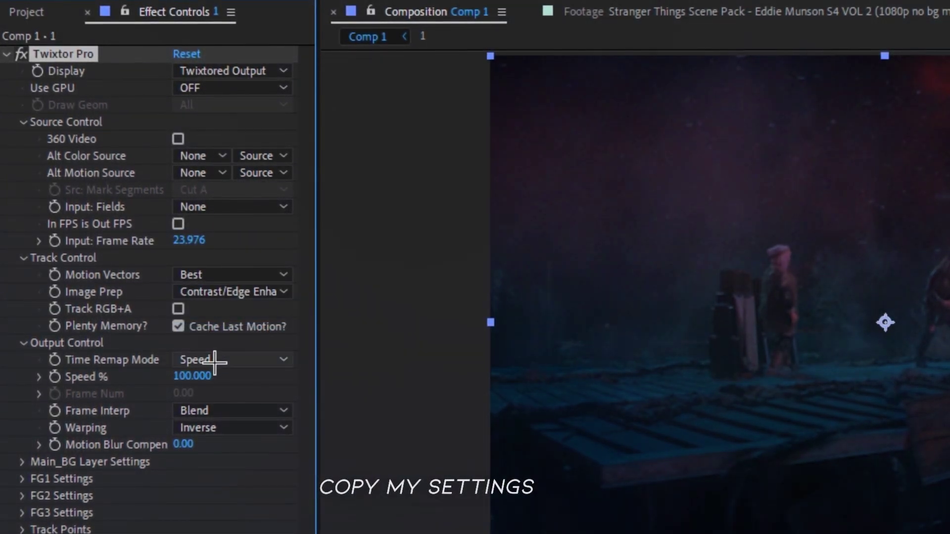
{"action": "left_click", "coordinate": [207, 412]}
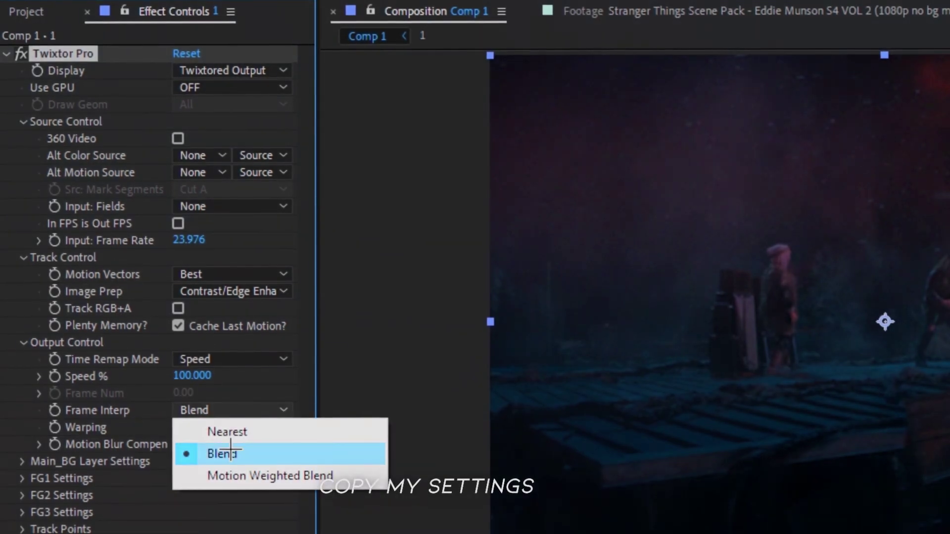
{"action": "left_click", "coordinate": [222, 473]}
{"action": "left_click", "coordinate": [234, 426]}
{"action": "left_click", "coordinate": [248, 471]}
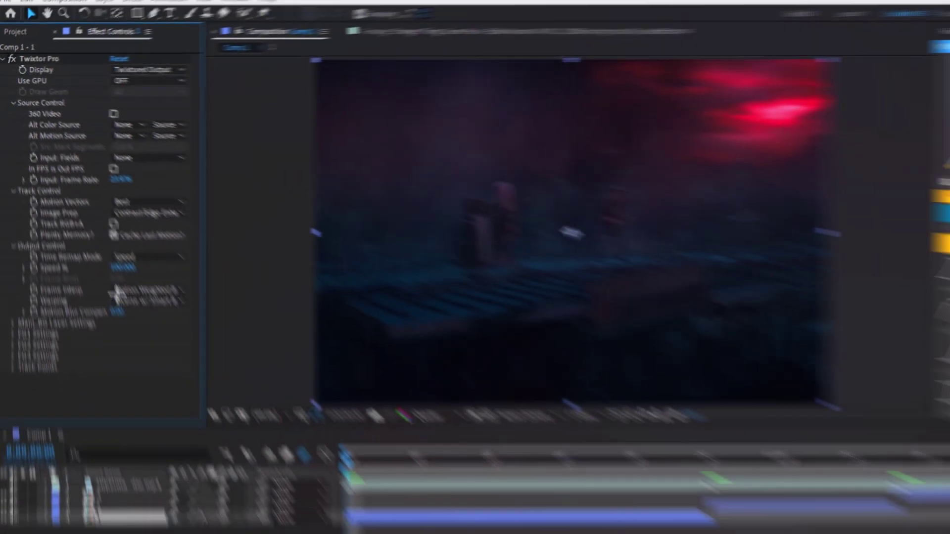
{"action": "left_click", "coordinate": [91, 222]}
- Key the bottom clip's Twixtor Pro Speed % at 300, 80 and 30 on frames 0, 2 and 5, then reveal the keyframes
{"action": "type", "text": "3"}
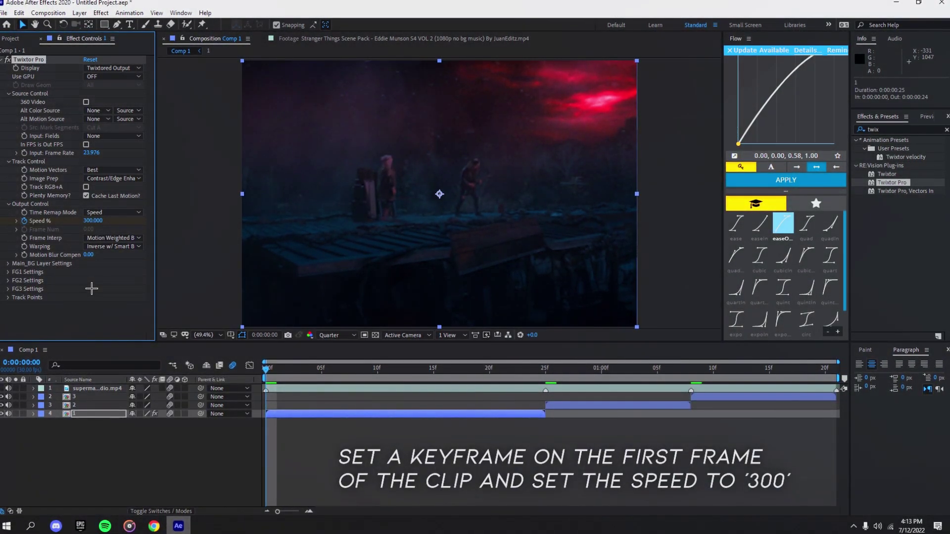
{"action": "key", "text": "space"}
{"action": "type", "text": "80"}
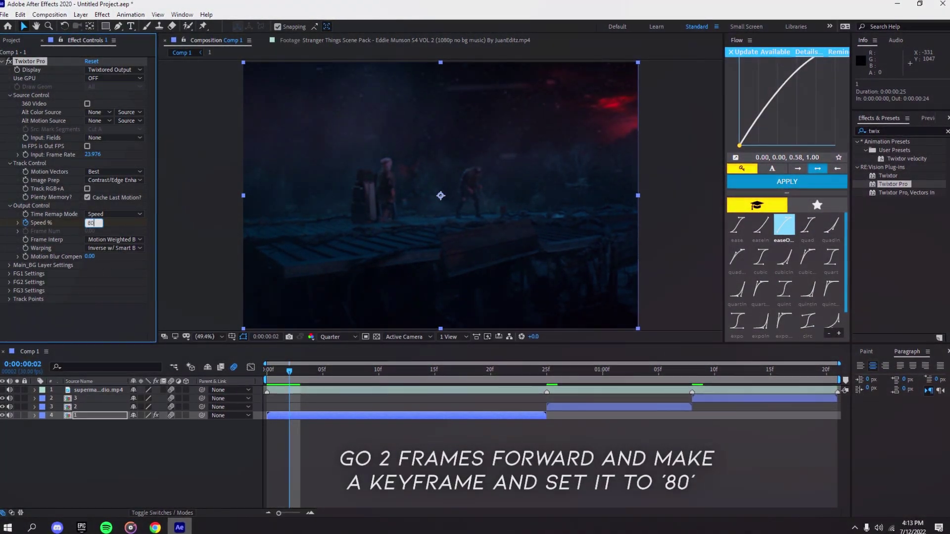
{"action": "key", "text": "Return"}
{"action": "key", "text": "Page_Down"}
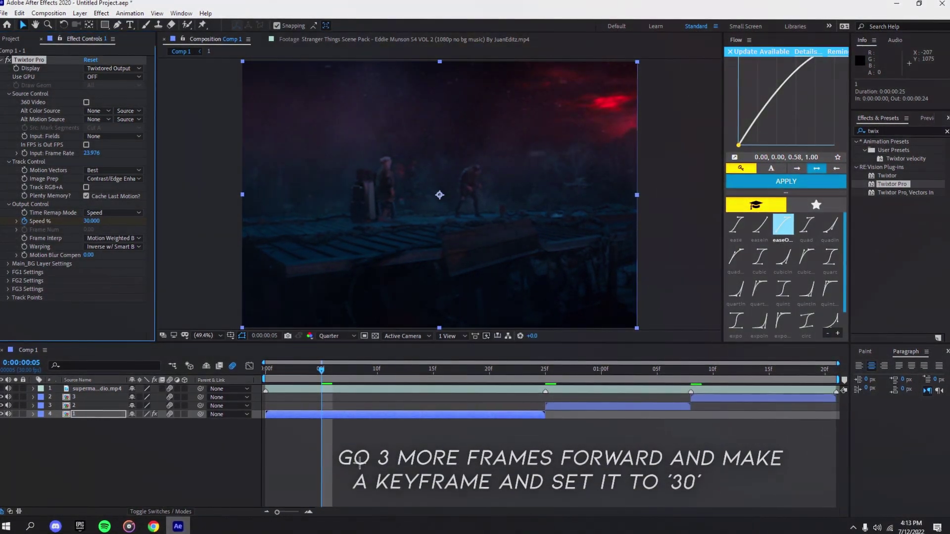
{"action": "key", "text": "u"}
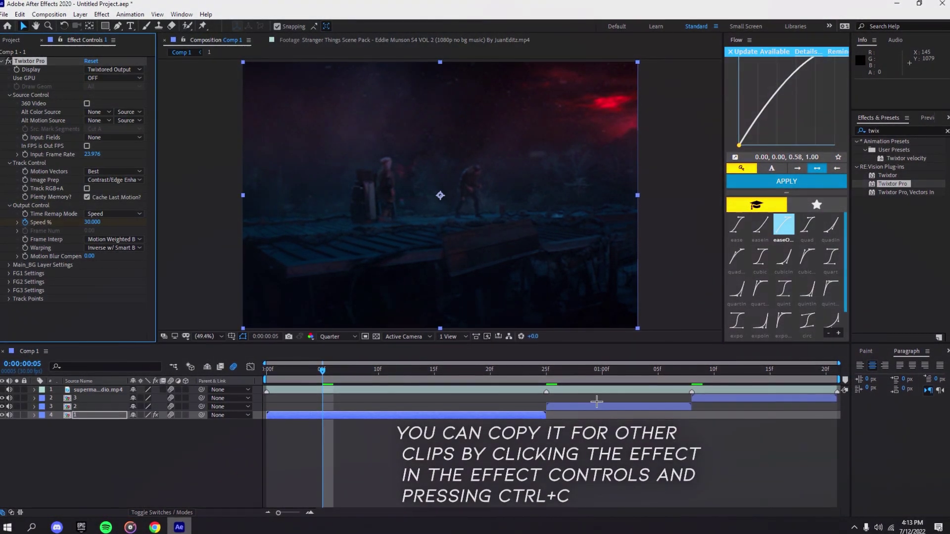
- Paste the Twixtor Pro 300-80-30 speed ramp onto clips 2 and 3, then preview from frame 0
{"action": "left_click", "coordinate": [546, 370]}
{"action": "left_click", "coordinate": [557, 407]}
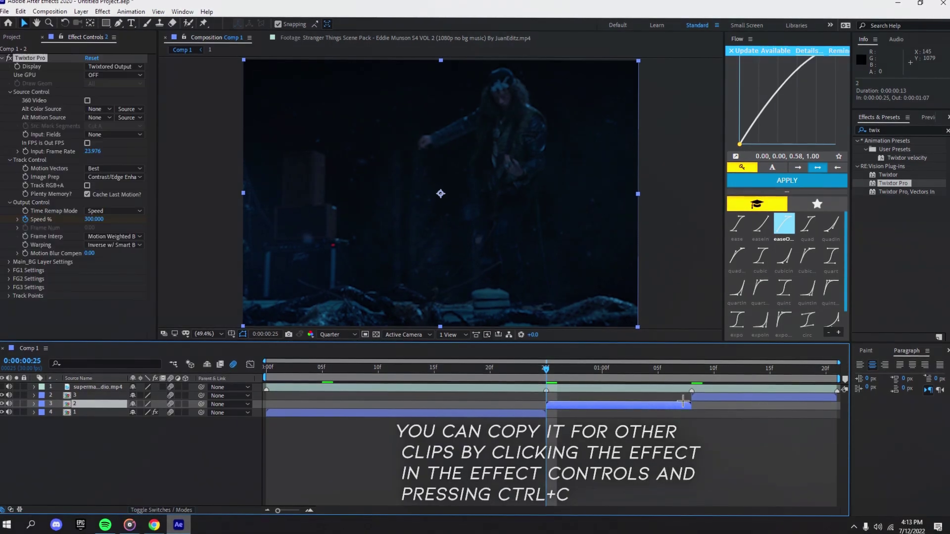
{"action": "left_click", "coordinate": [689, 369]}
{"action": "left_click", "coordinate": [717, 397]}
{"action": "key", "text": "ctrl+v"}
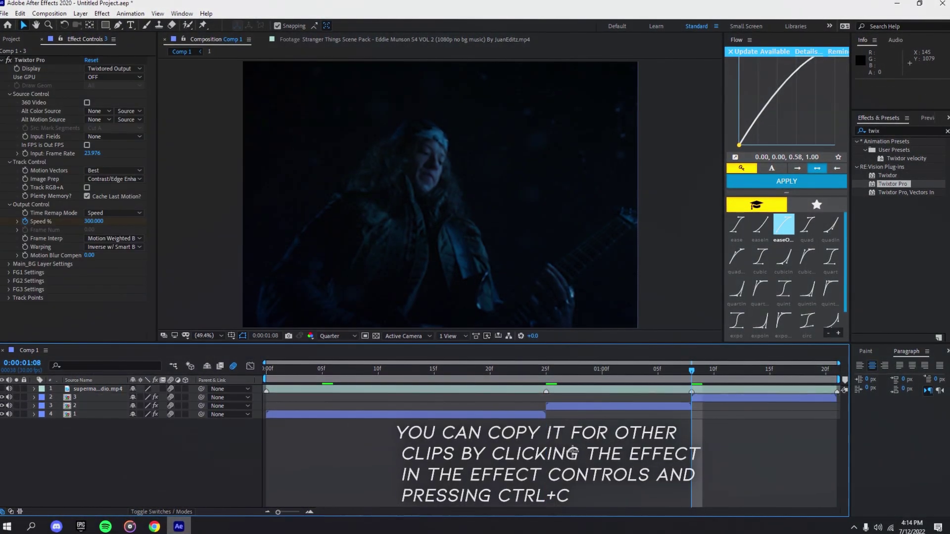
{"action": "left_click_drag", "start_coordinate": [360, 369], "coordinate": [221, 371]}
{"action": "key", "text": "space"}
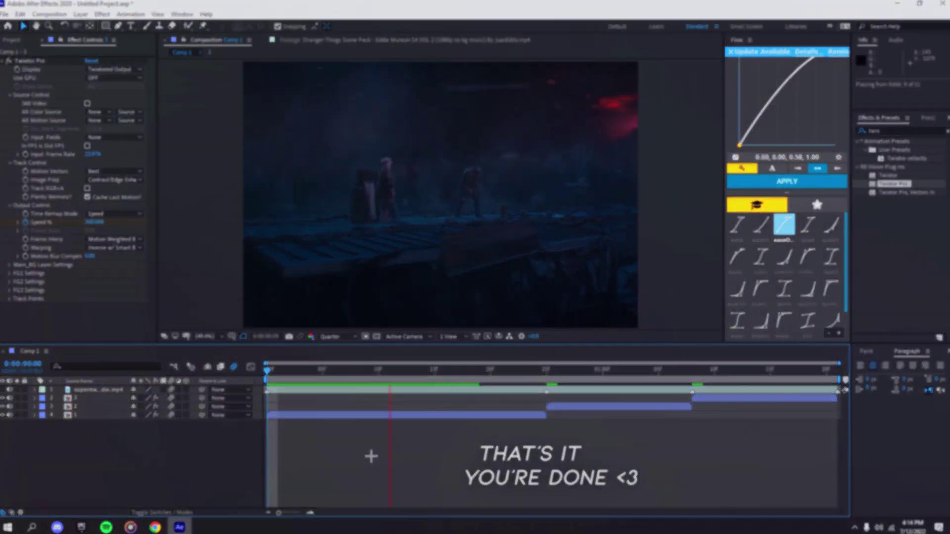